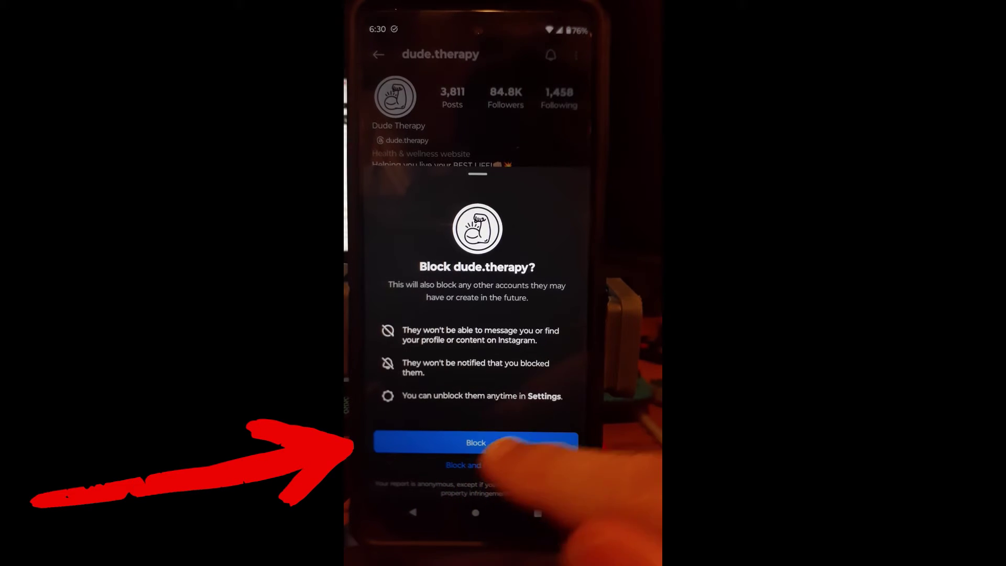
Step: Confirm the block on the dude.therapy profile
left_click(475, 443)
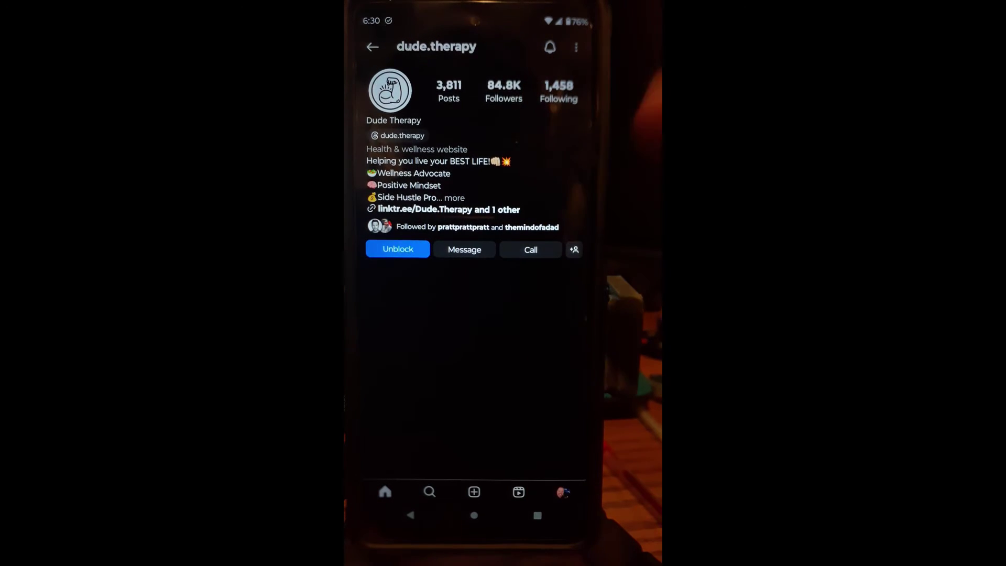
Step: Unblock dude.therapy from its profile's three-dot options menu
left_click(398, 249)
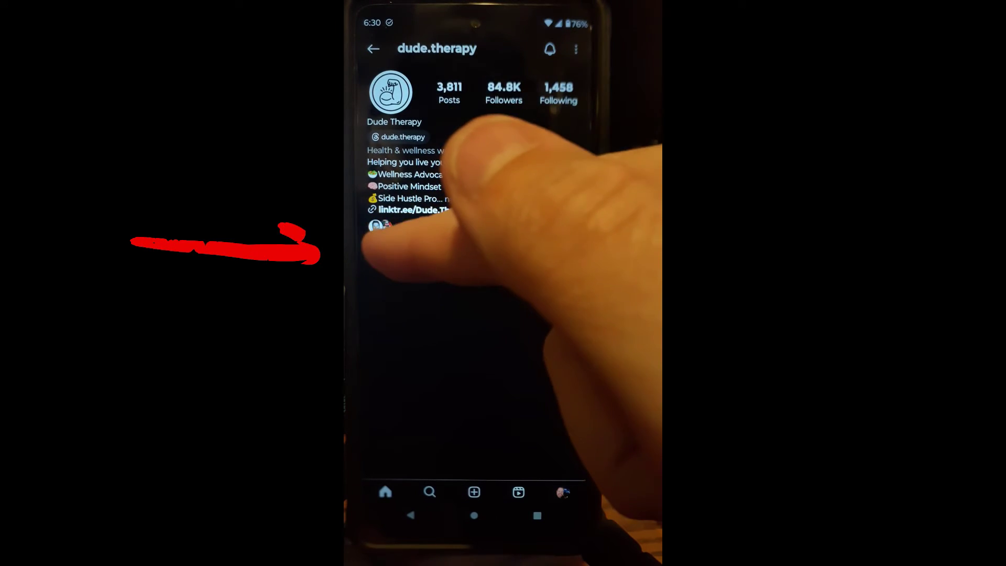
left_click(576, 49)
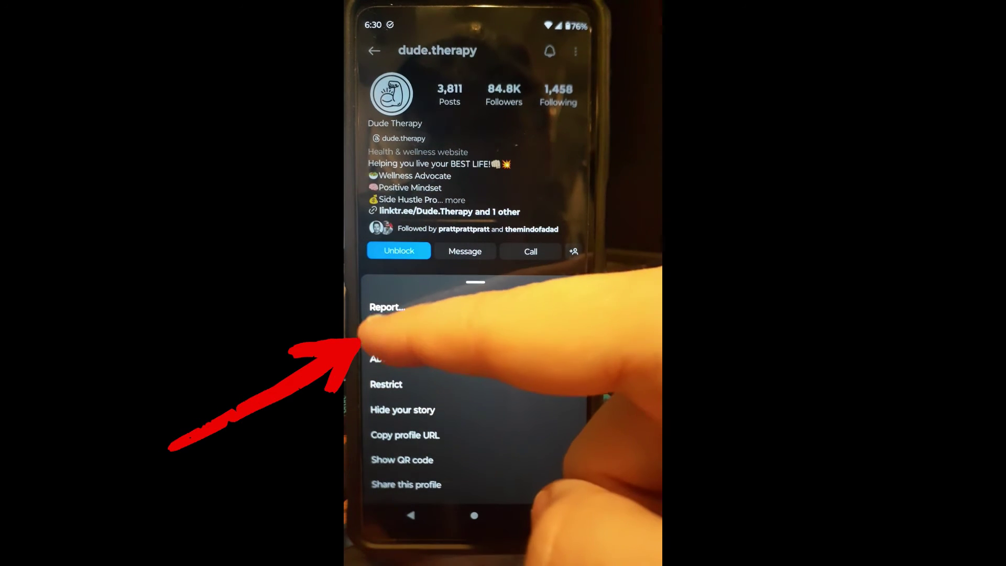
left_click(387, 332)
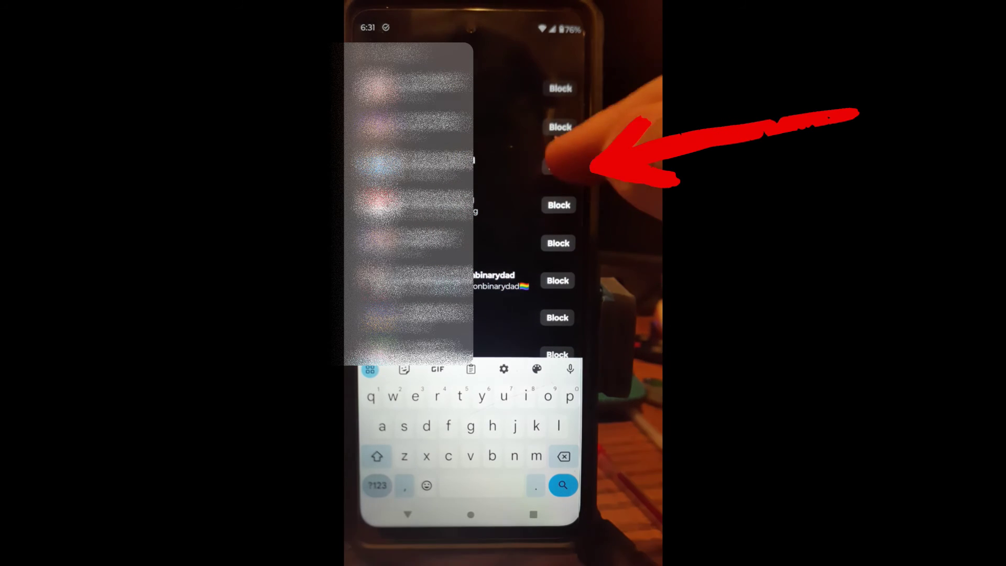
Step: Bring up the block confirmation for a suggested account and hide the keyboard
left_click(560, 165)
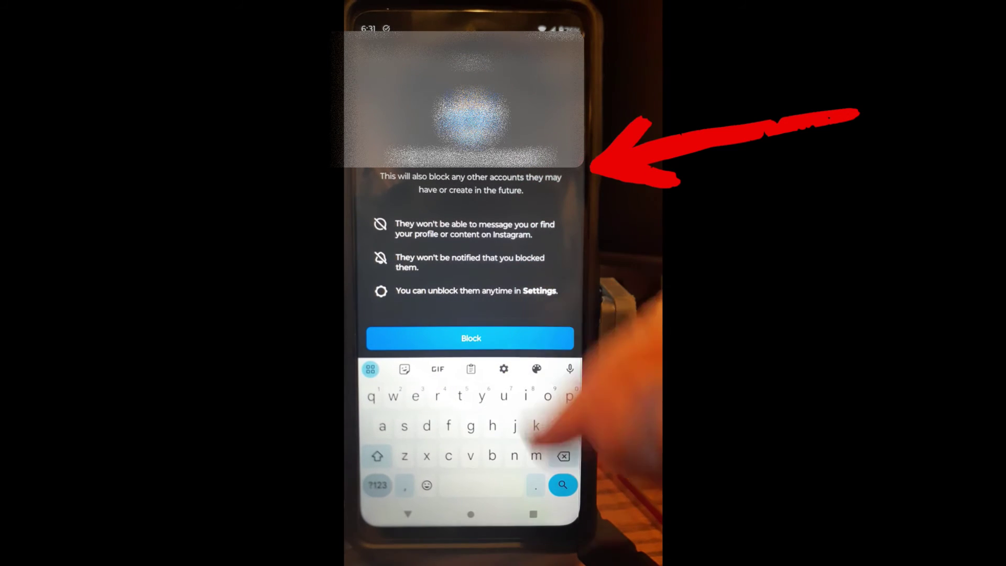
left_click(407, 514)
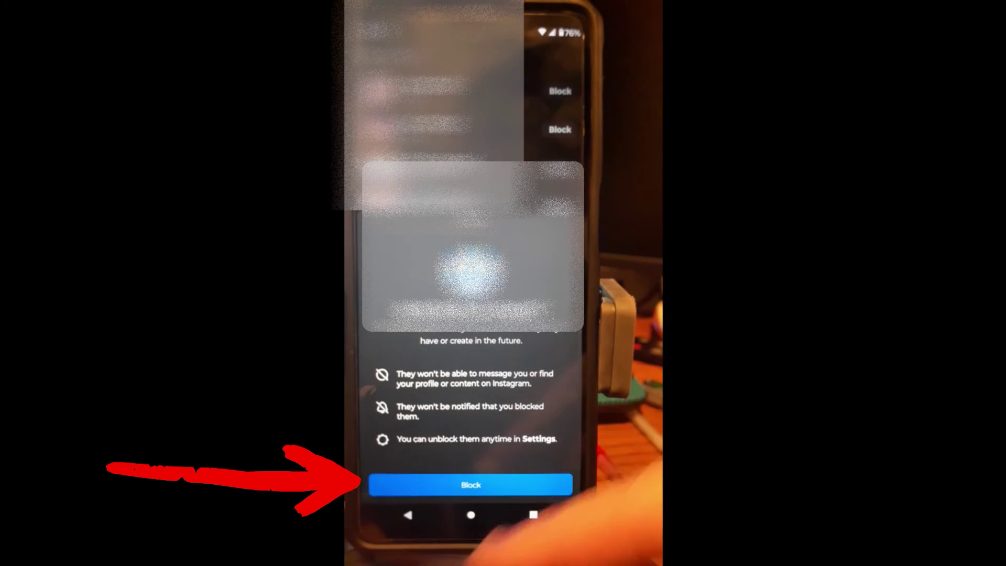